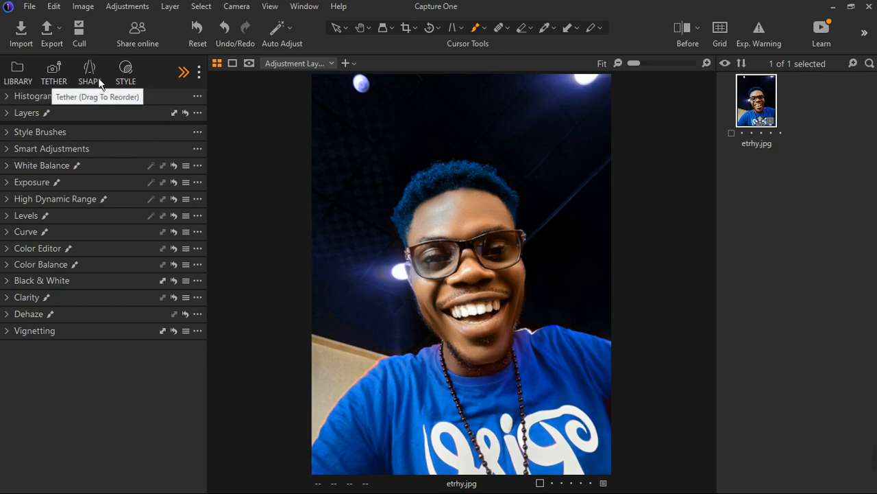
click(193, 81)
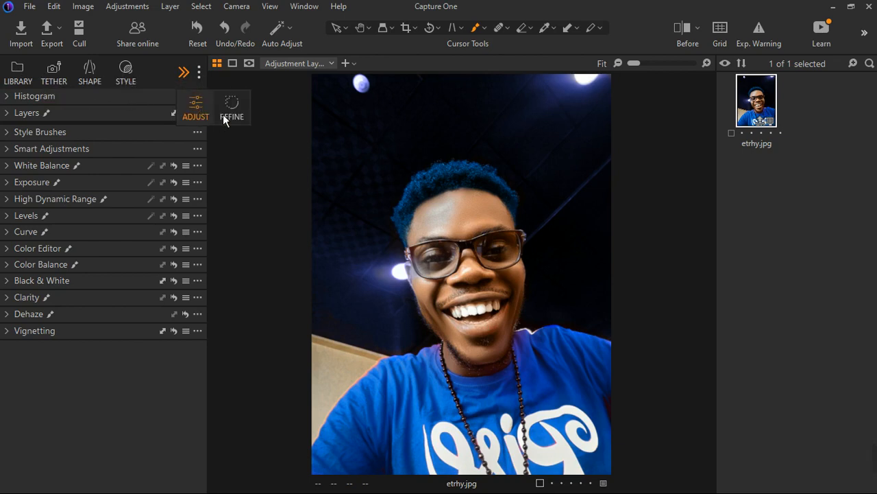
click(153, 70)
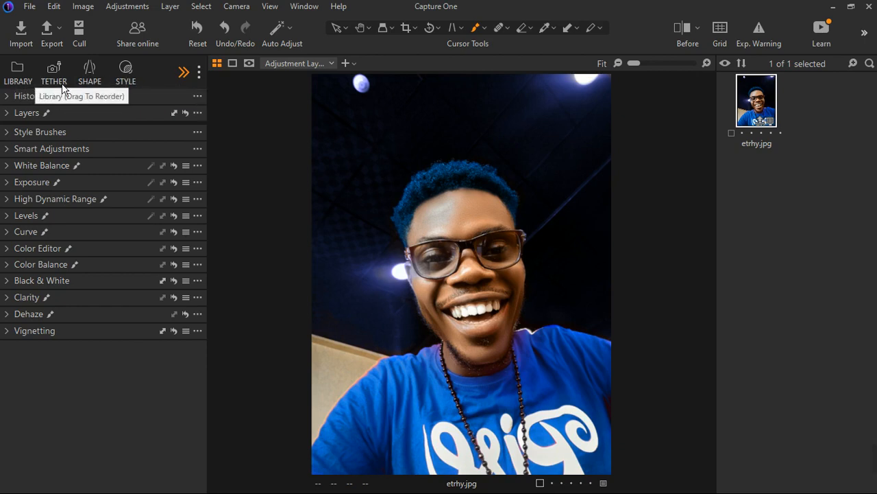
click(184, 71)
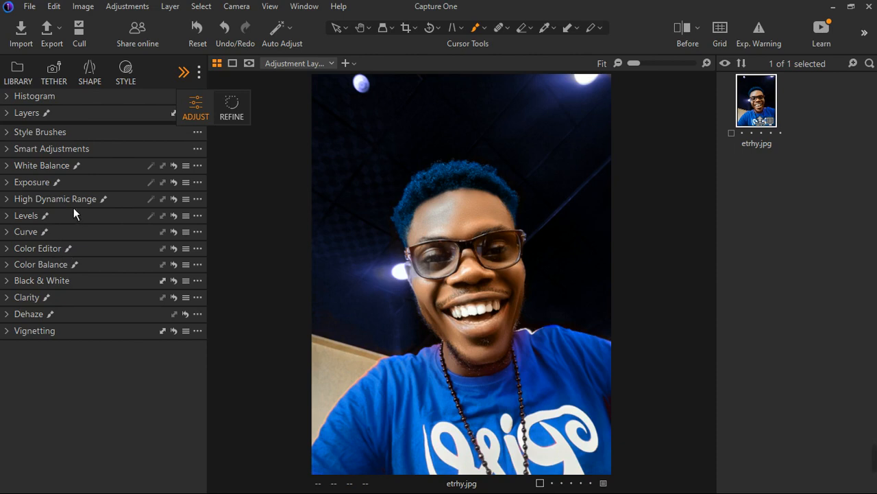
Expand the Layers tool, pick the Magic Brush, and add a new empty adjustment layer
click(14, 115)
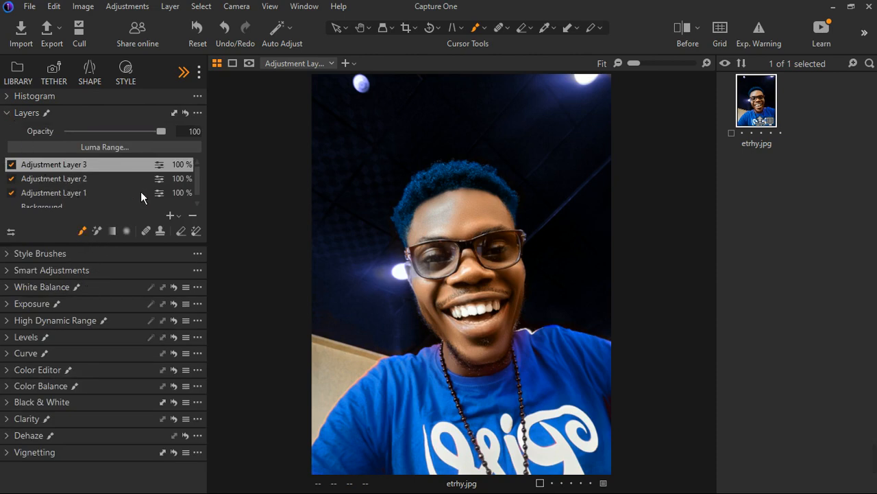
scroll(141, 187, down, 1)
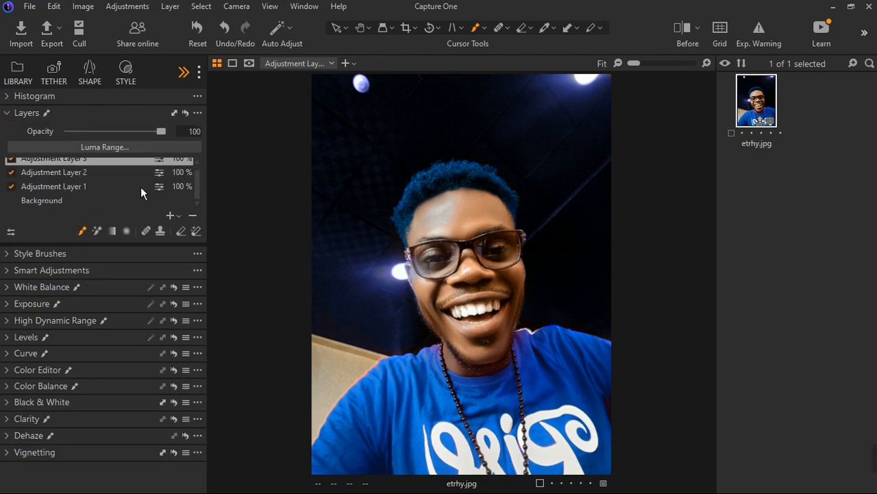
click(102, 239)
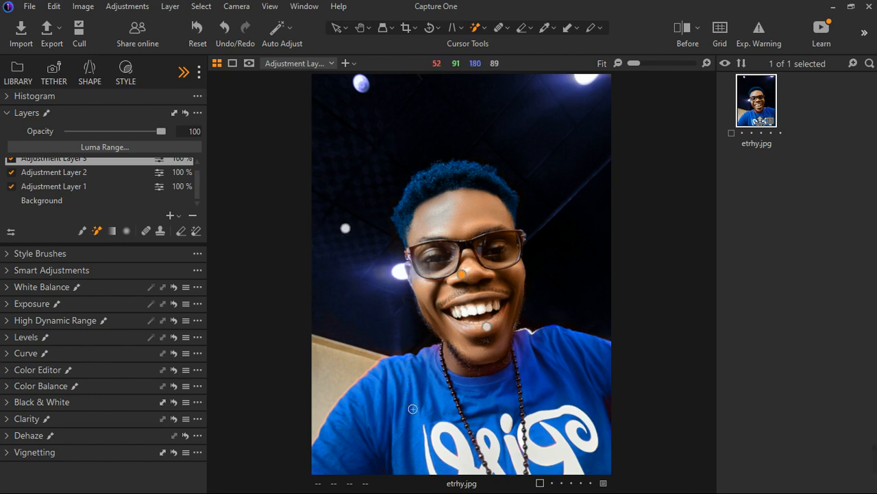
click(178, 216)
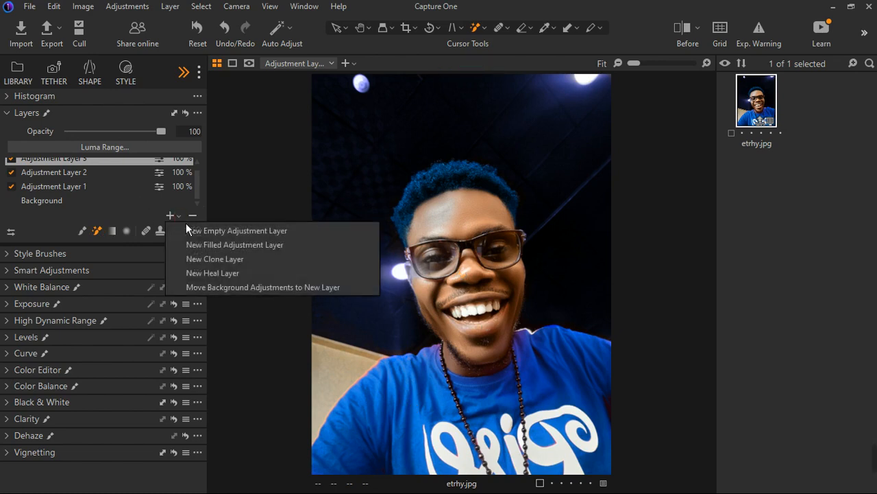
click(215, 235)
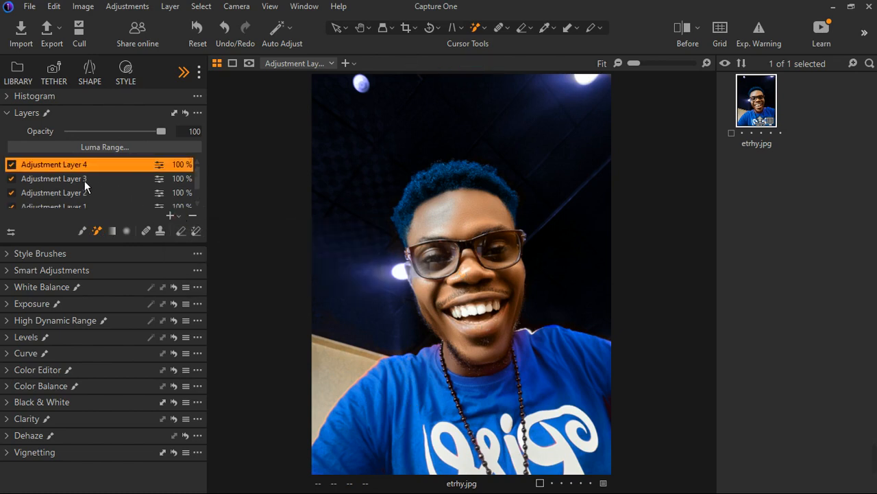
Paint a Magic Brush mask over the blue T-shirt and display the mask overlay
click(398, 398)
click(398, 413)
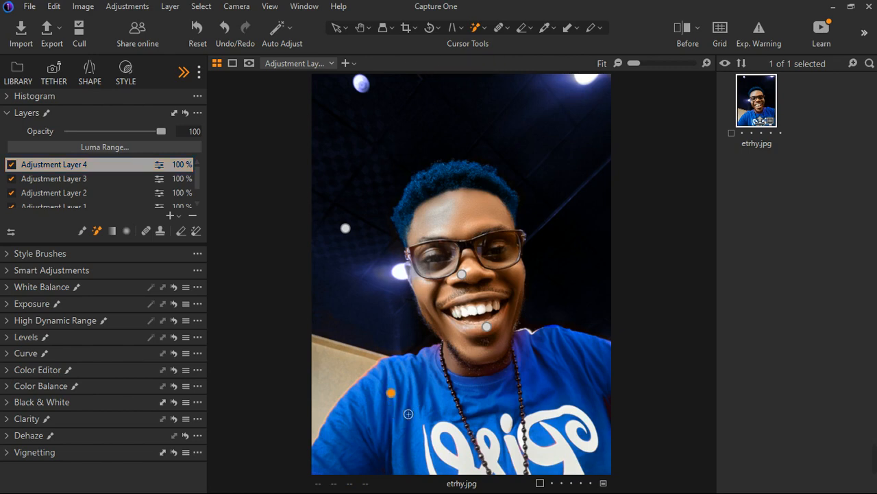
key(m)
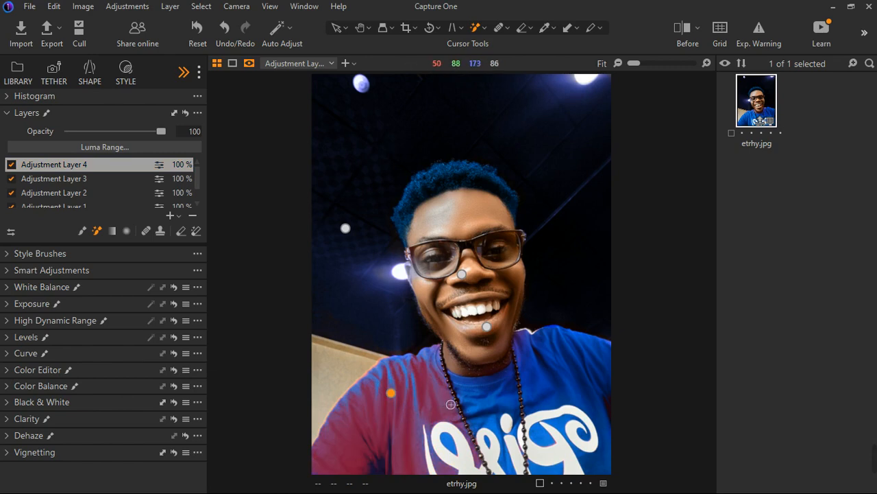
click(573, 381)
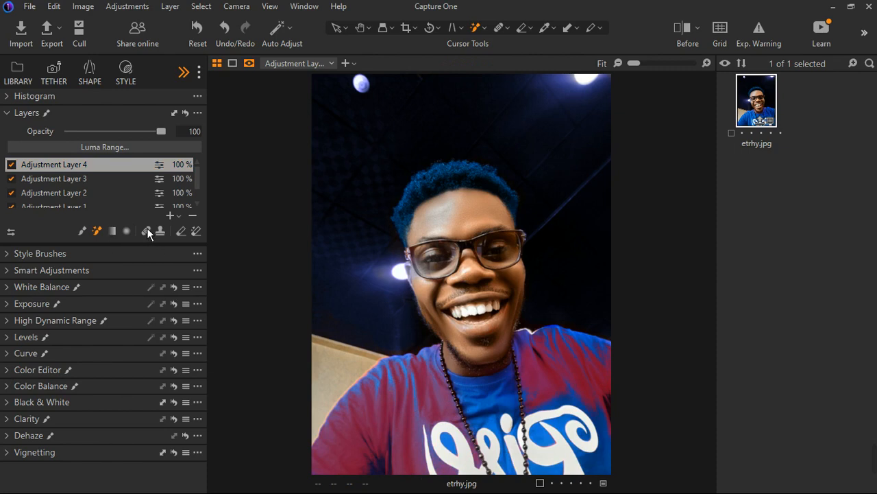
Remove parts of the T-shirt mask using the Magic Eraser on the shirt areas
click(187, 236)
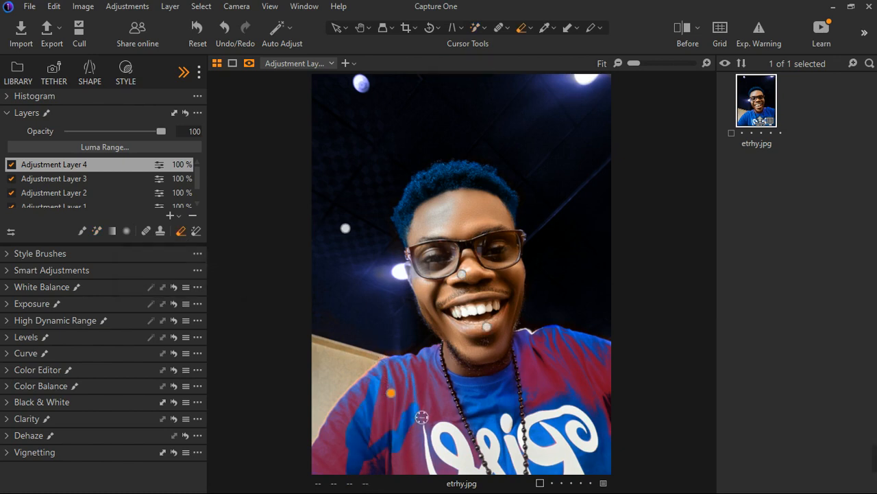
click(202, 235)
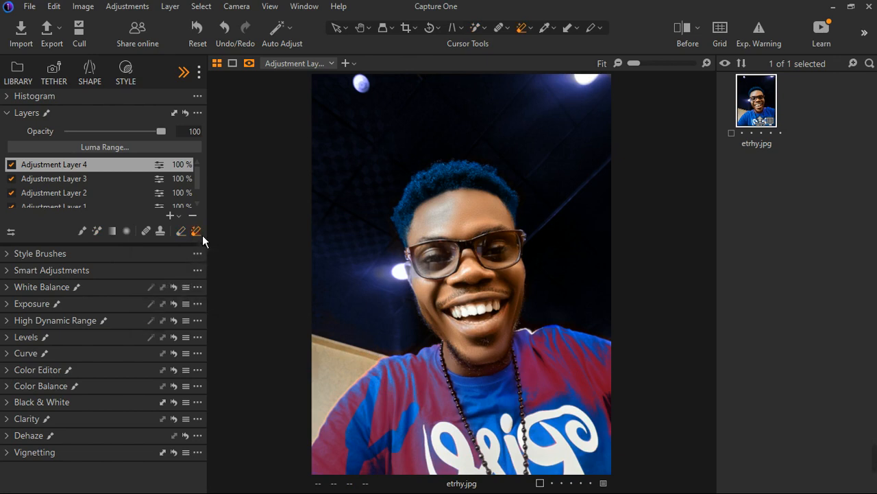
click(568, 397)
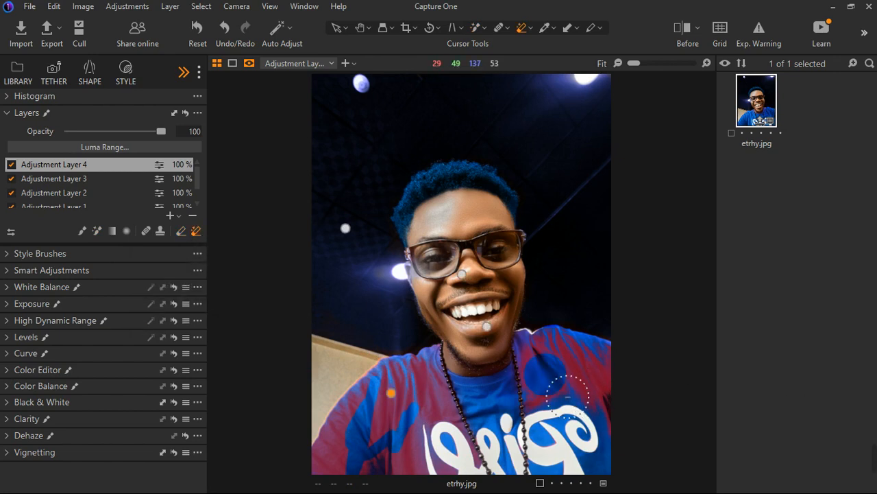
click(353, 461)
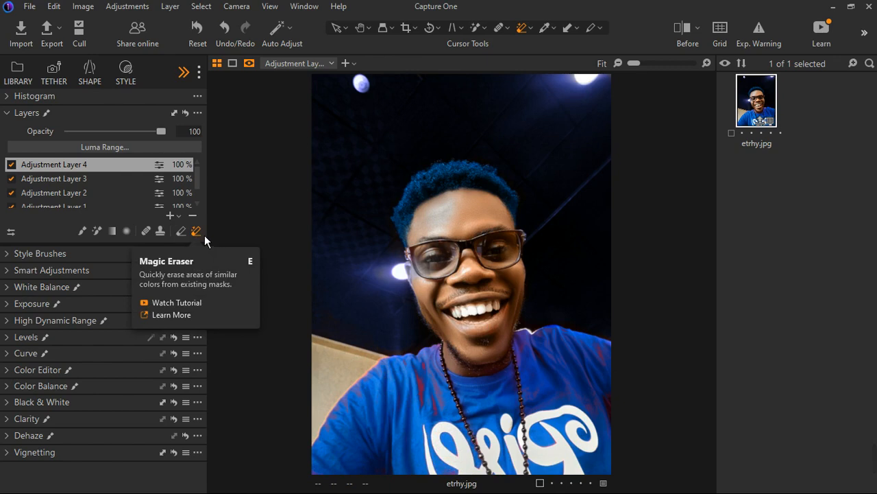
Collapse Layers, open Smart Adjustments and set the current image as the reference
click(17, 113)
click(14, 152)
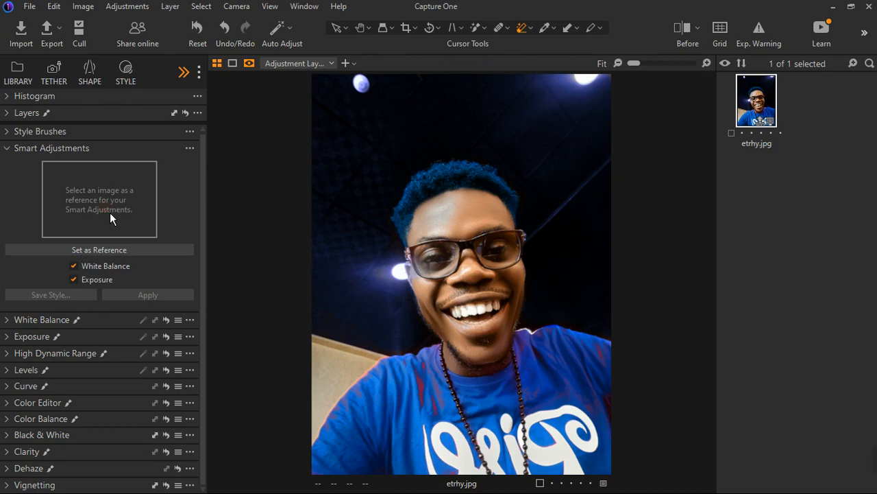
click(101, 253)
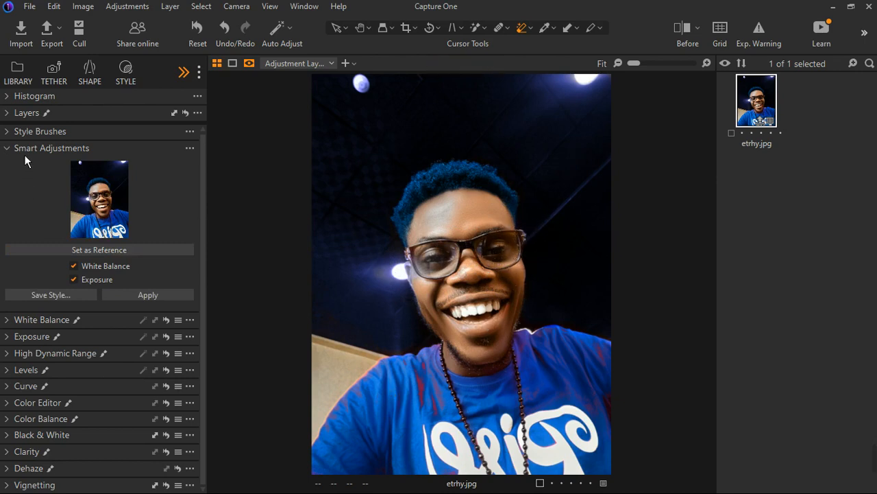
mouse_move(59, 155)
click(7, 149)
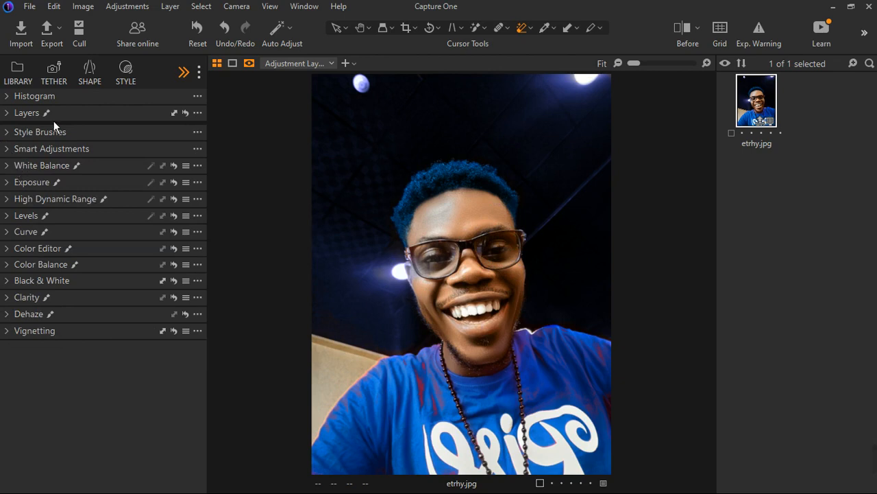
Browse the Refine tool tab, inspecting the Moire and Focus tools, then return to the Adjust tab
click(191, 75)
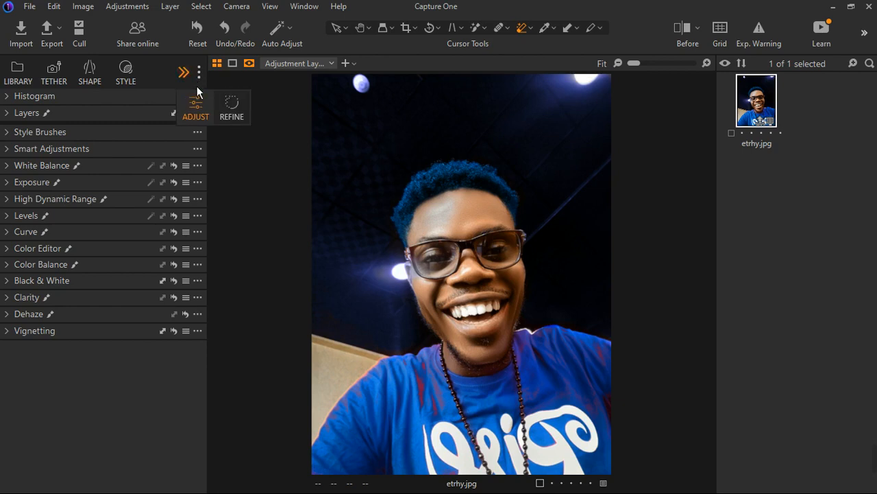
click(232, 110)
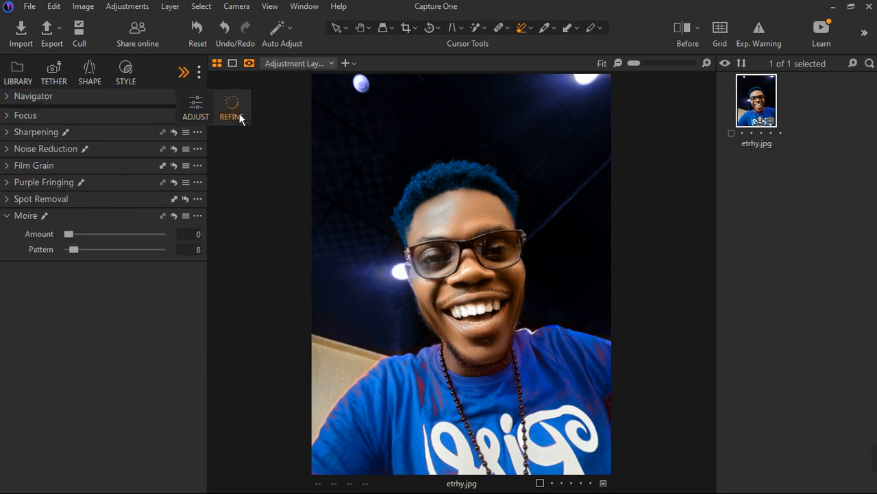
click(12, 218)
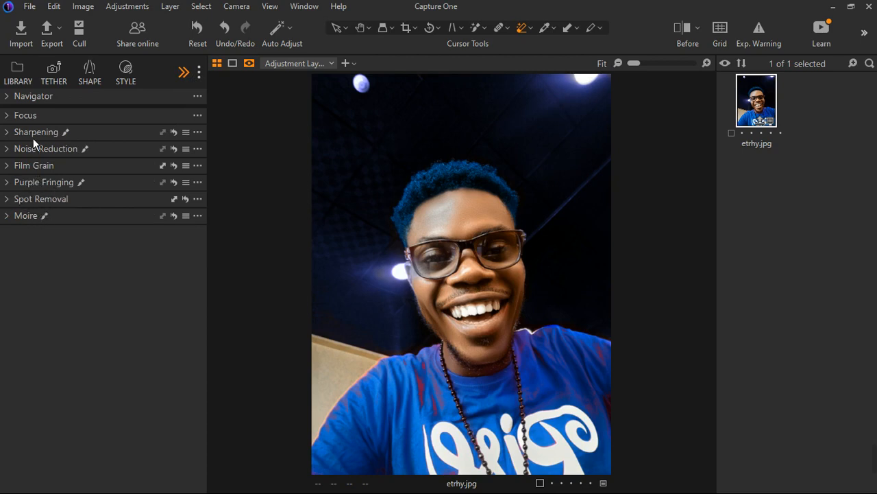
click(15, 119)
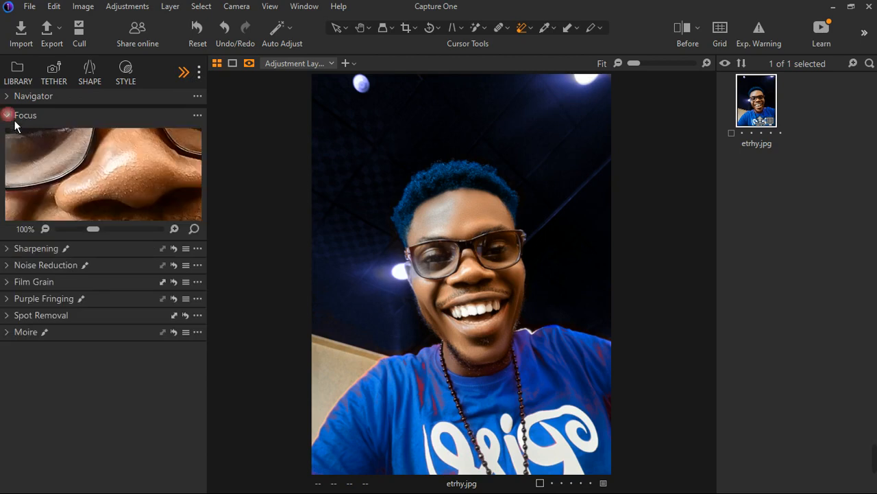
click(22, 115)
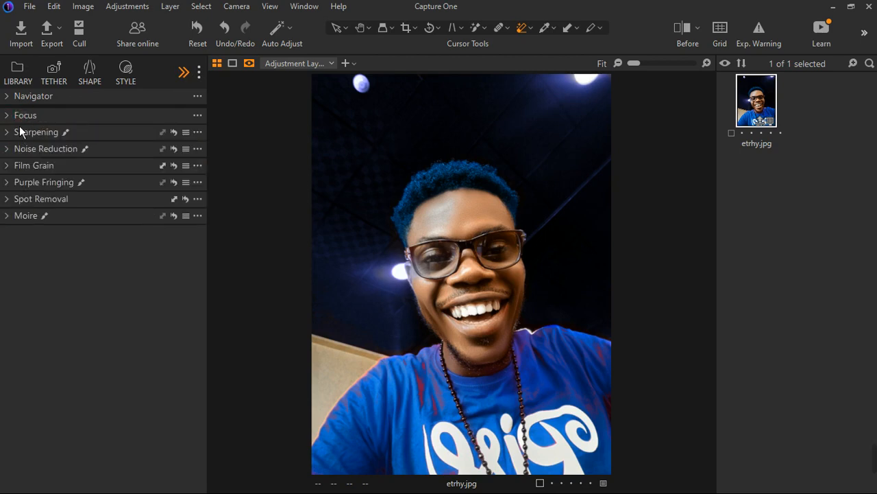
click(184, 73)
click(202, 105)
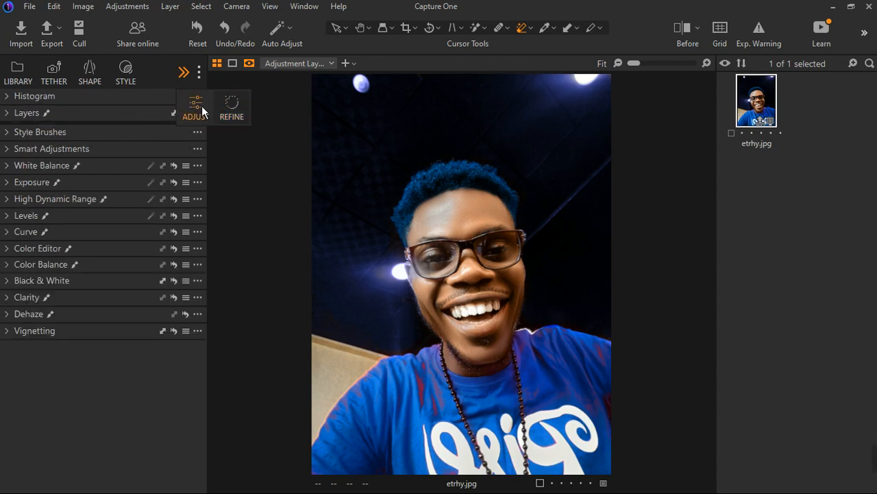
Move the background adjustments to a new adjustment layer
click(13, 116)
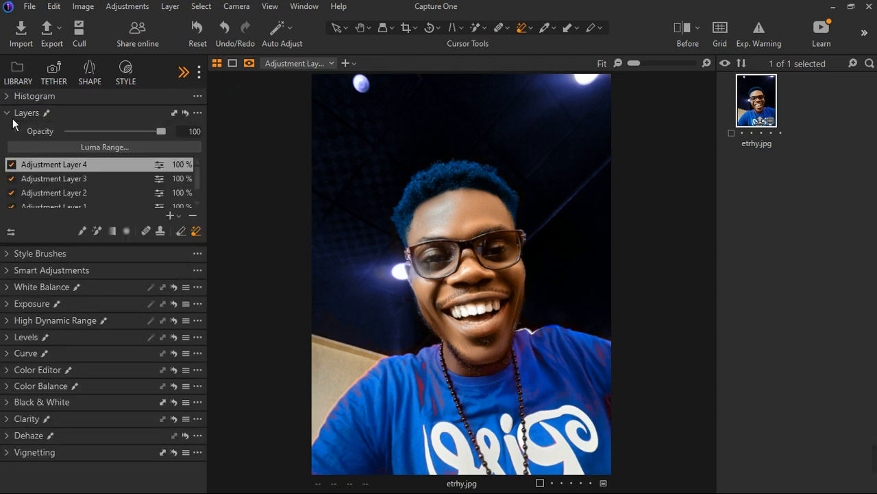
click(183, 219)
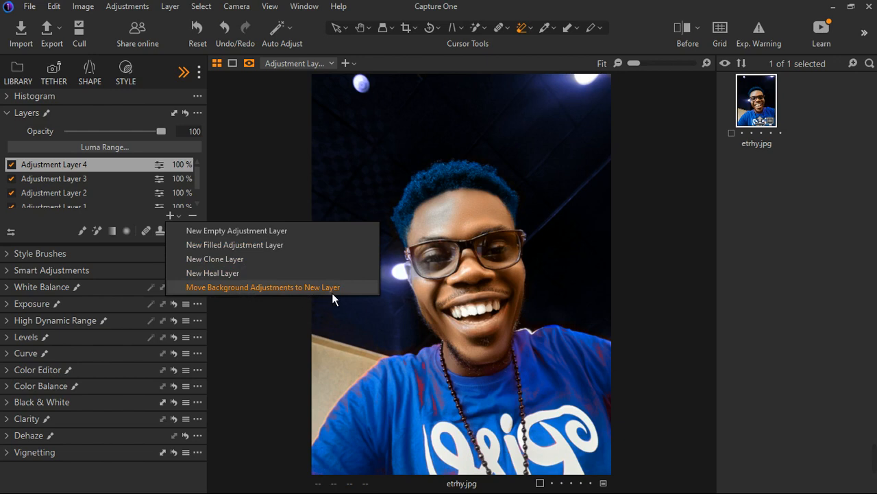
click(231, 287)
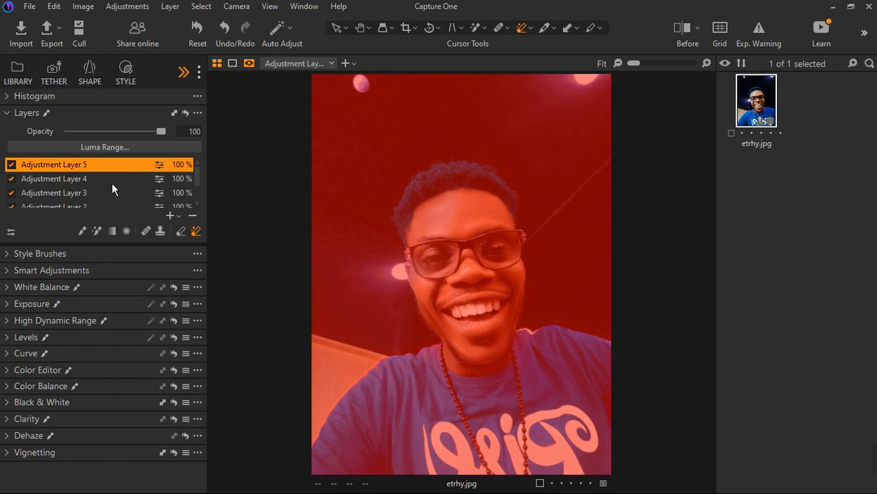
Hide the mask overlay and apply the Heal brush to a spot near the mouth on a new heal layer
click(175, 217)
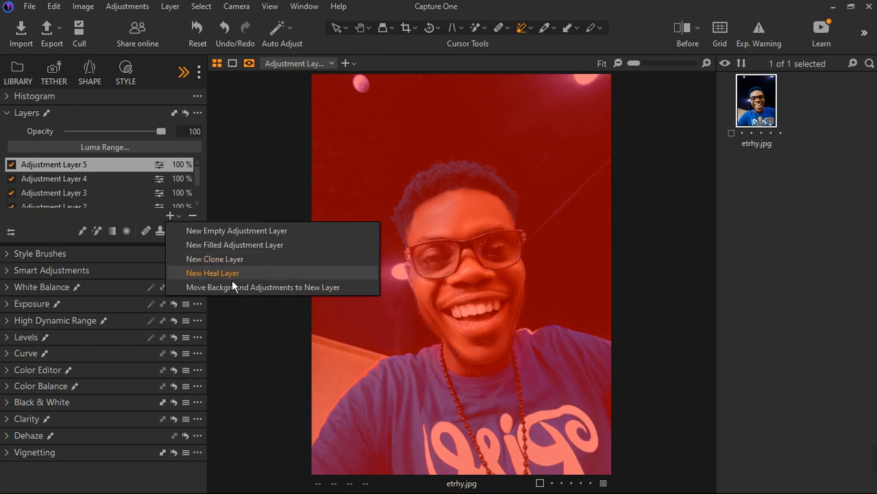
click(117, 194)
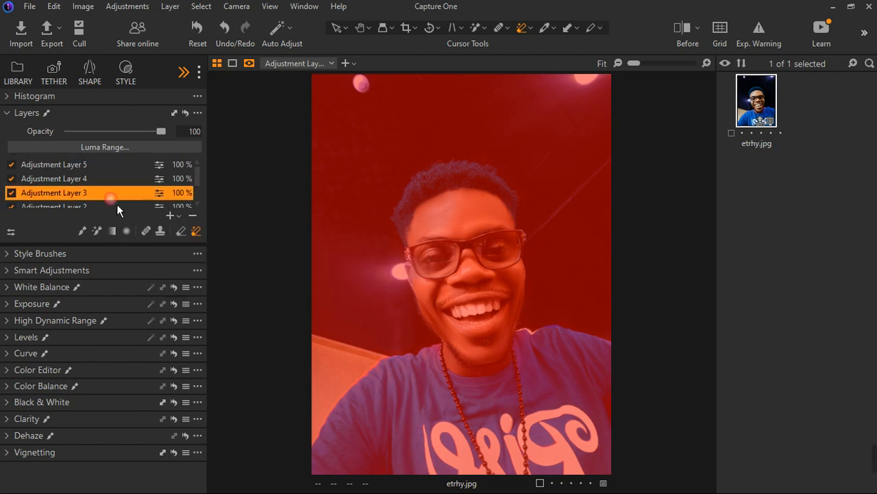
click(150, 236)
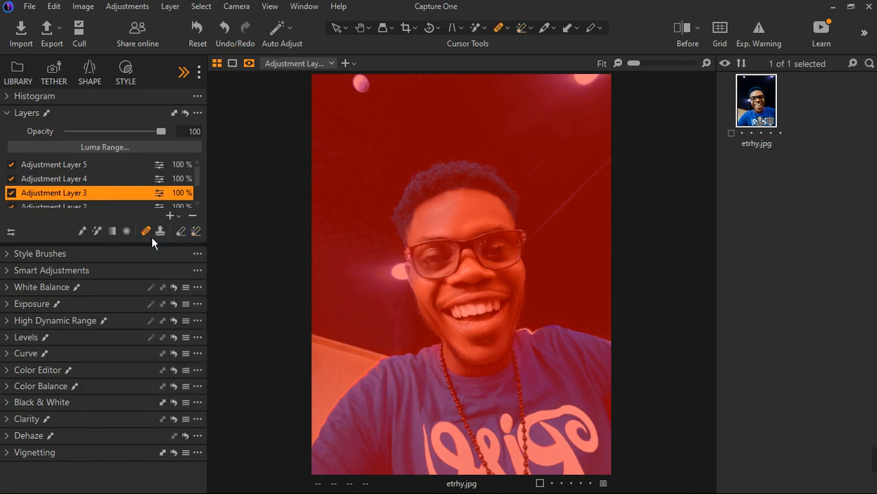
click(82, 170)
key(m)
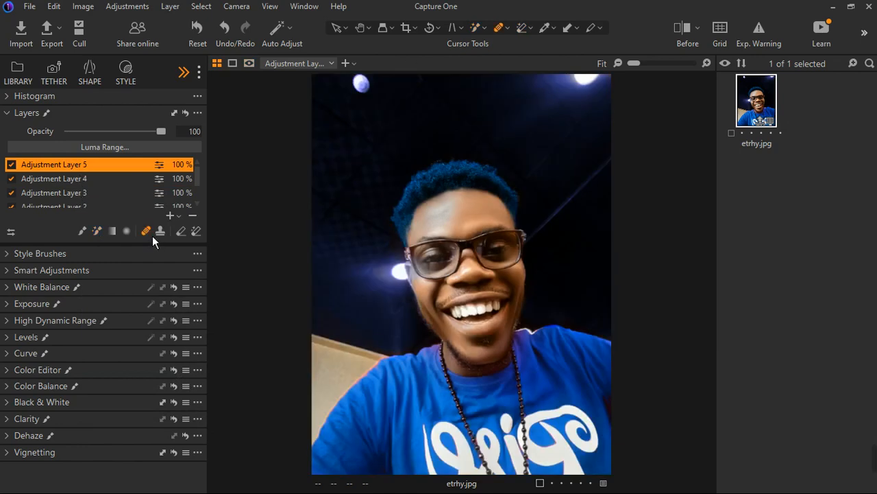
click(439, 309)
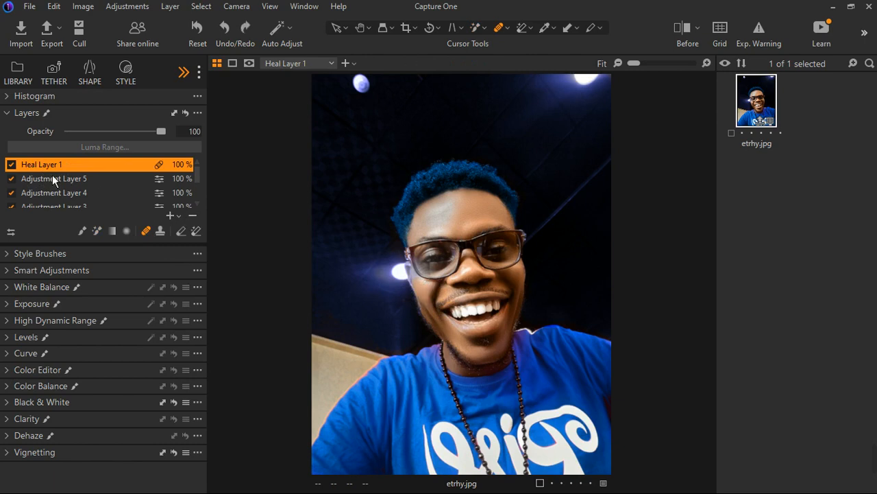
Add a new heal layer and switch to the Clone brush
click(177, 215)
click(213, 273)
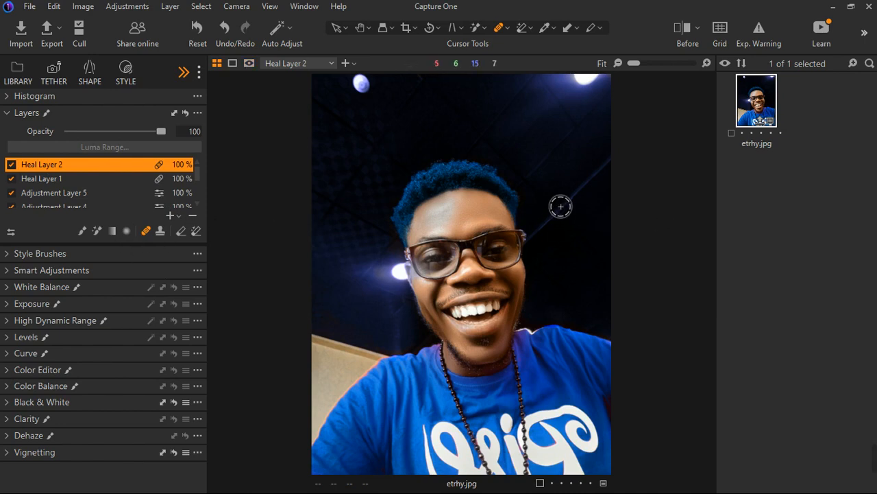
click(161, 233)
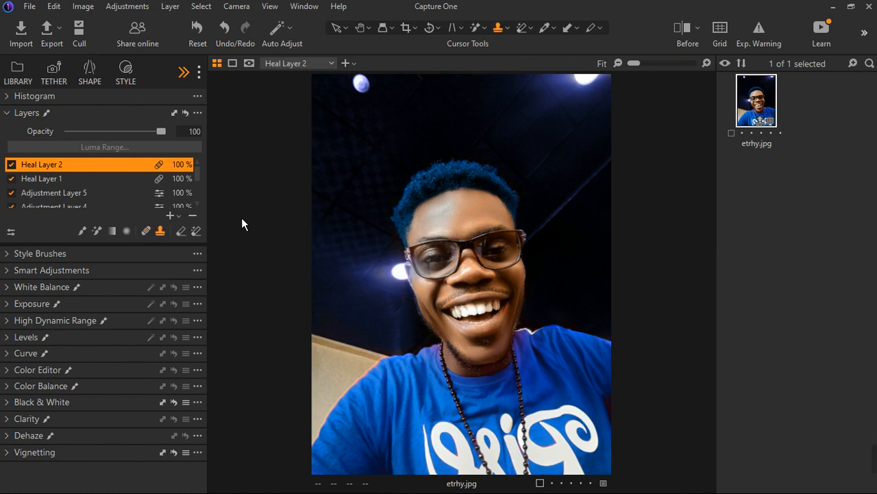
click(177, 216)
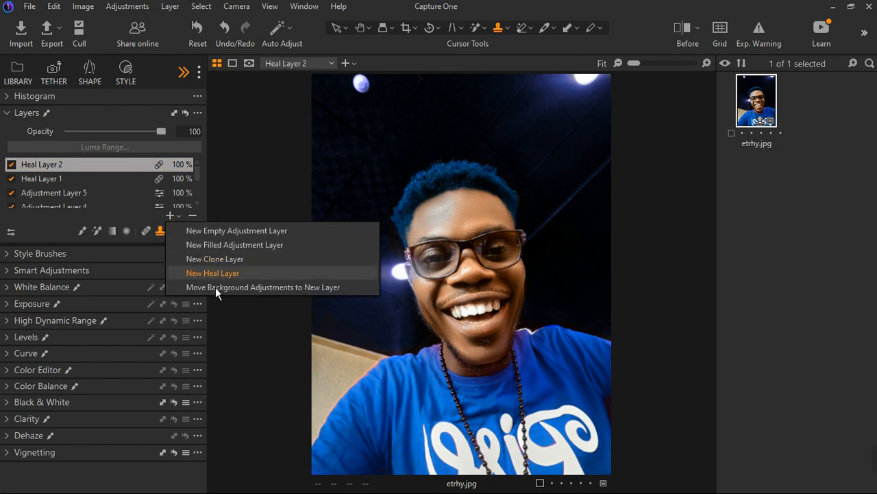
click(154, 225)
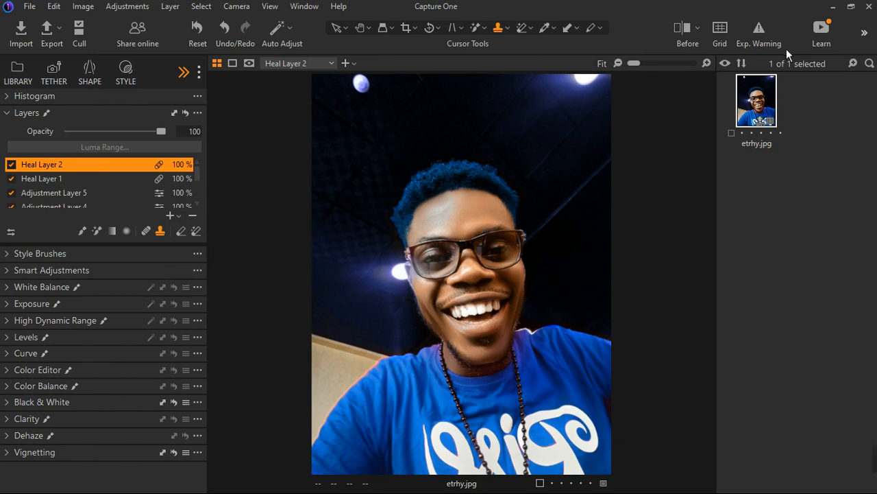
Toggle the before/after comparison view on and off to compare edits
click(722, 28)
click(730, 34)
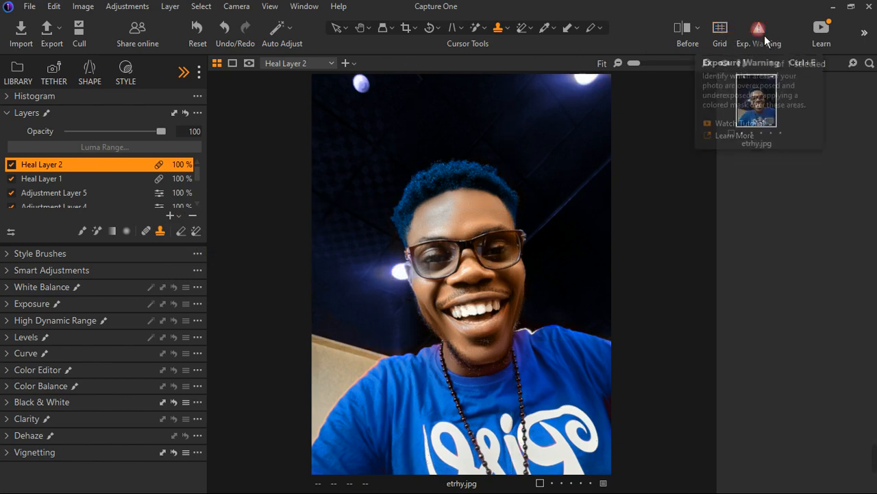
click(688, 40)
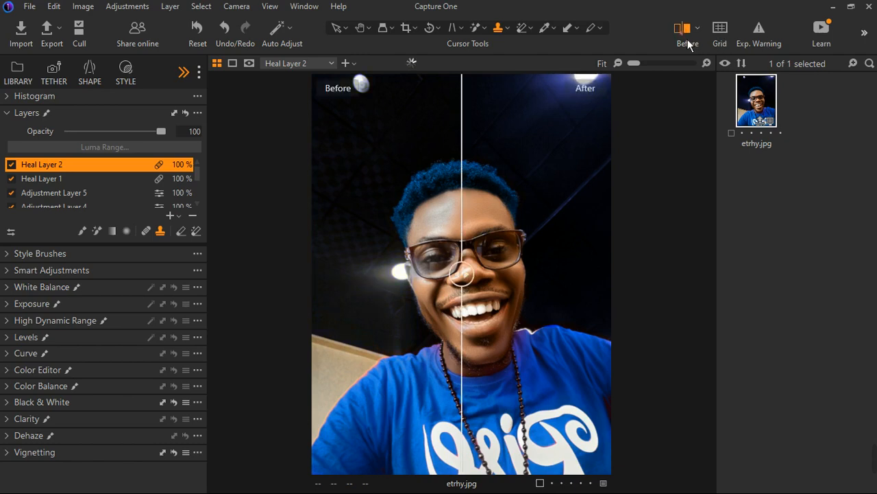
click(687, 39)
click(687, 39)
click(688, 39)
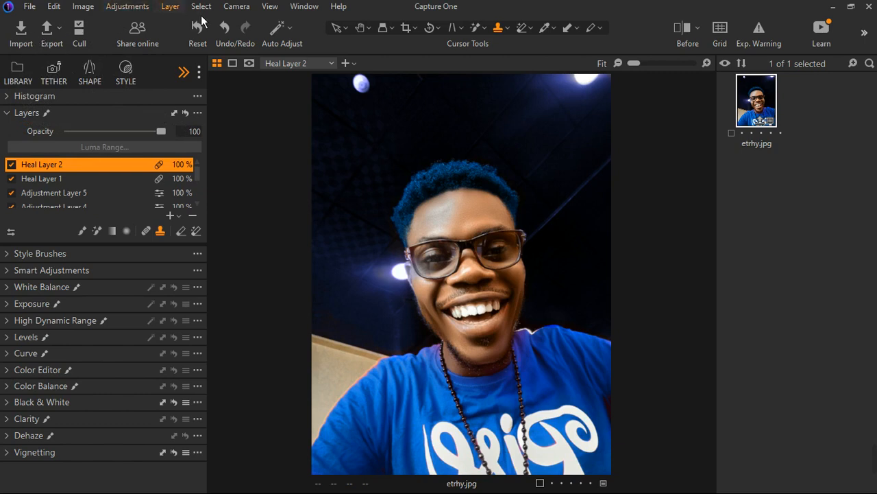
click(244, 8)
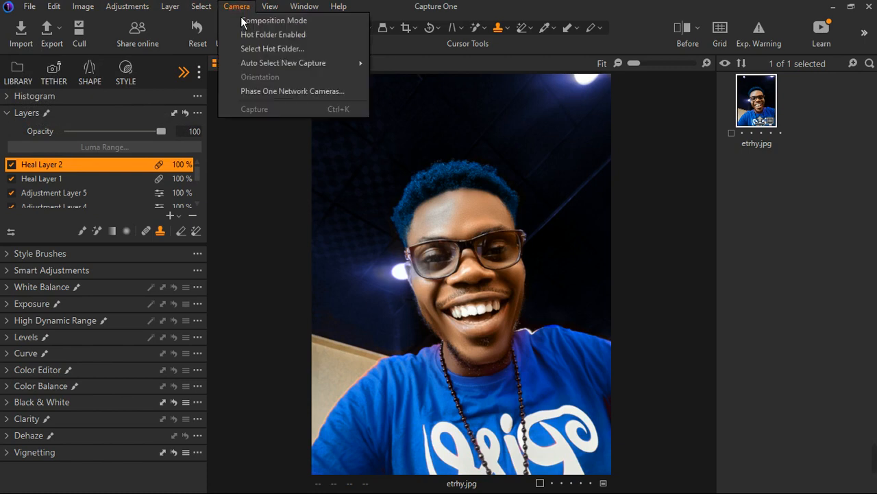
click(236, 9)
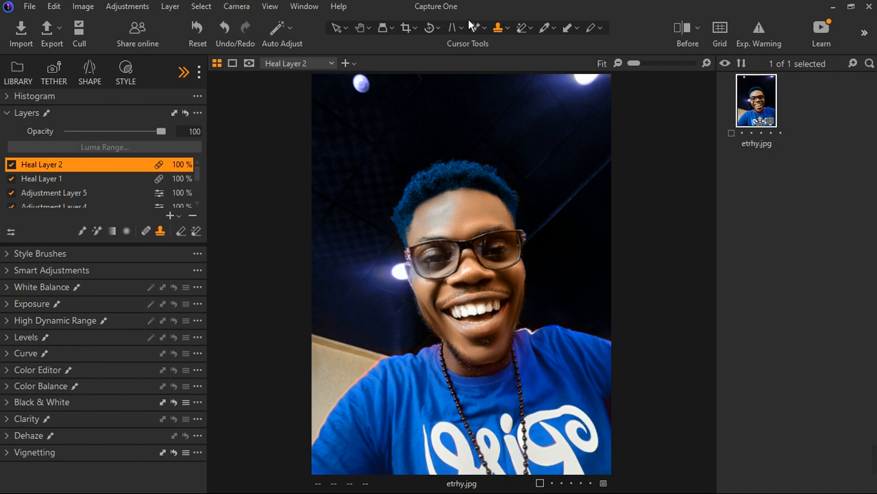